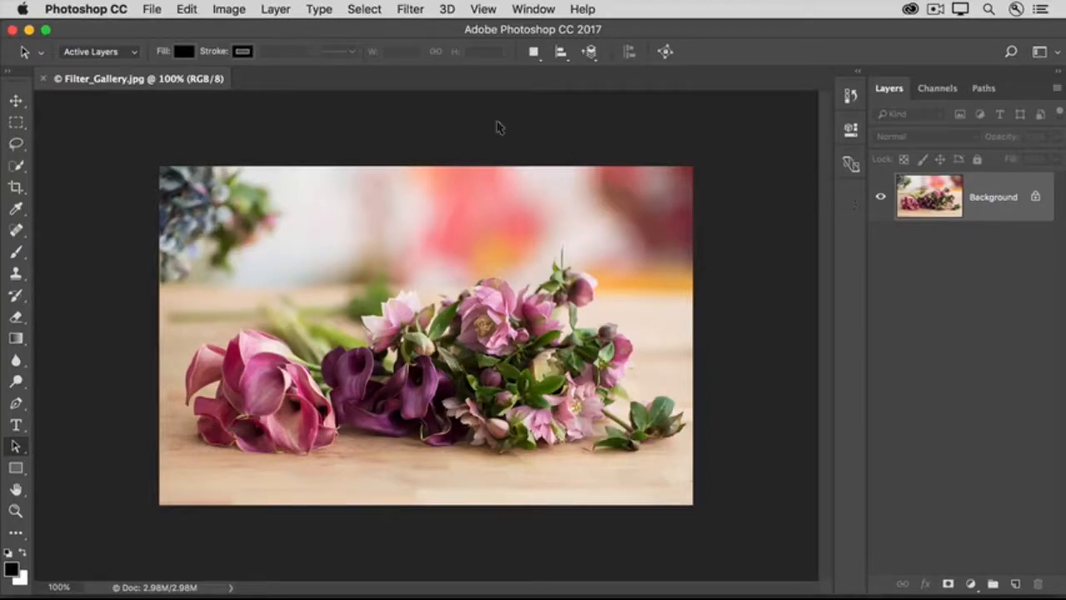
Open the Filter Gallery for the flower photo and preview the Plastic Wrap and Poster Edges artistic effects
{"action": "left_click", "coordinate": [409, 12]}
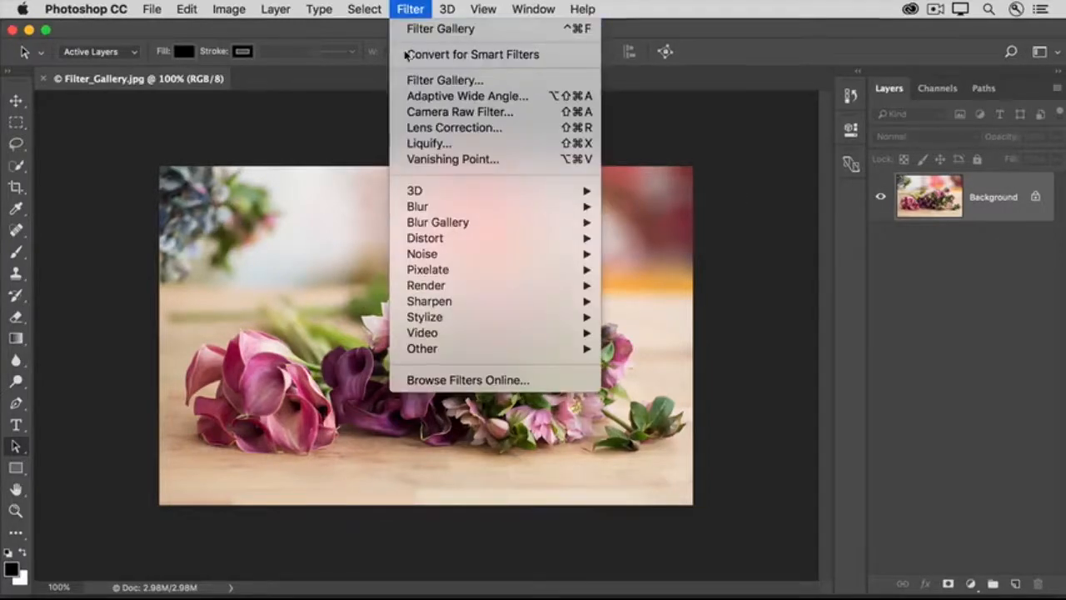
{"action": "mouse_move", "coordinate": [406, 241]}
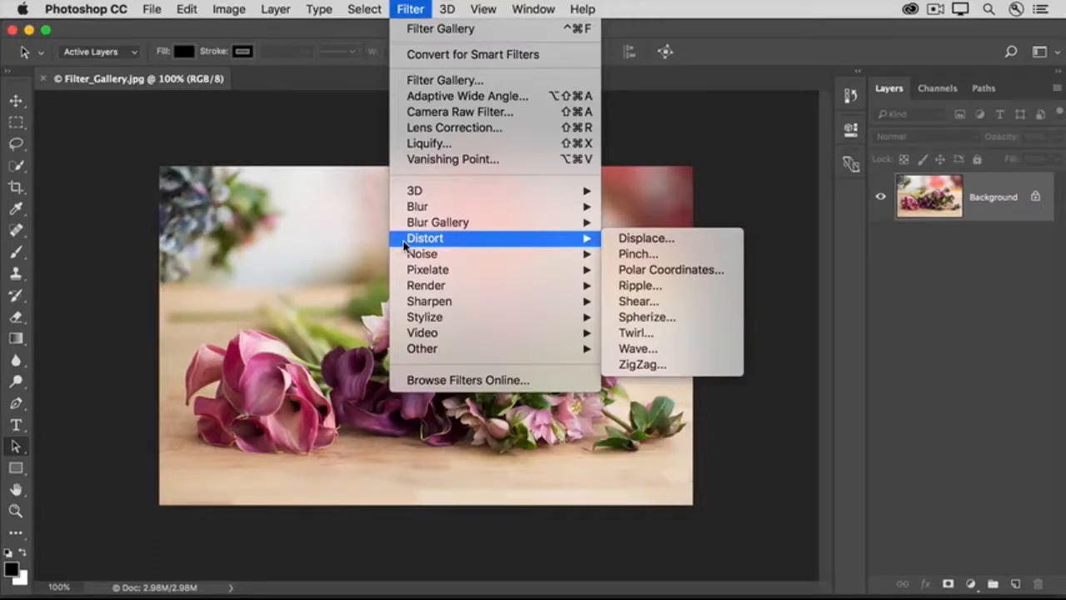
{"action": "left_click", "coordinate": [398, 83]}
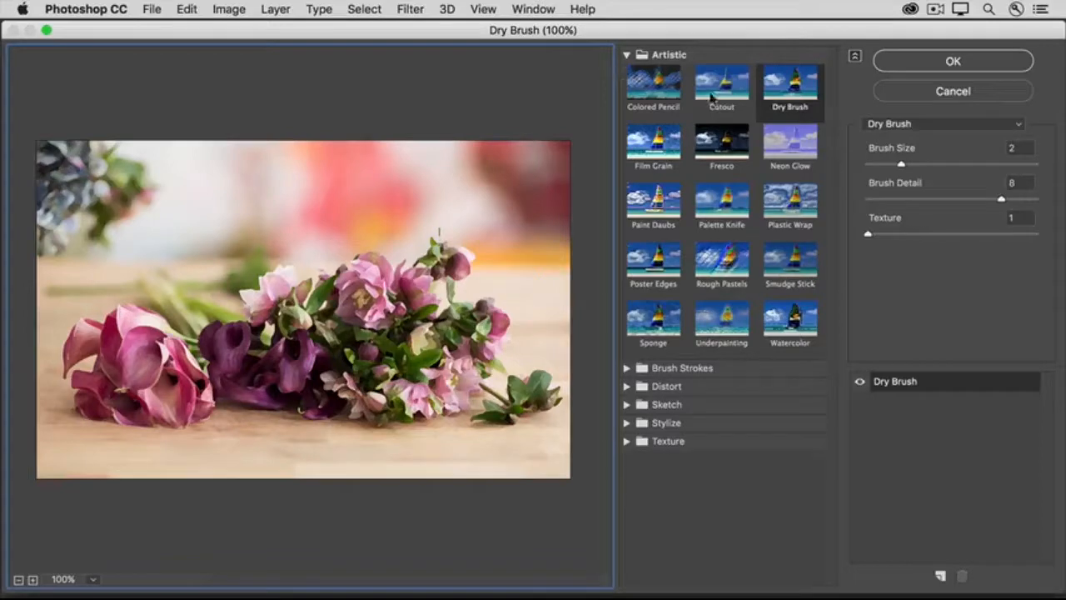
{"action": "left_click", "coordinate": [783, 203]}
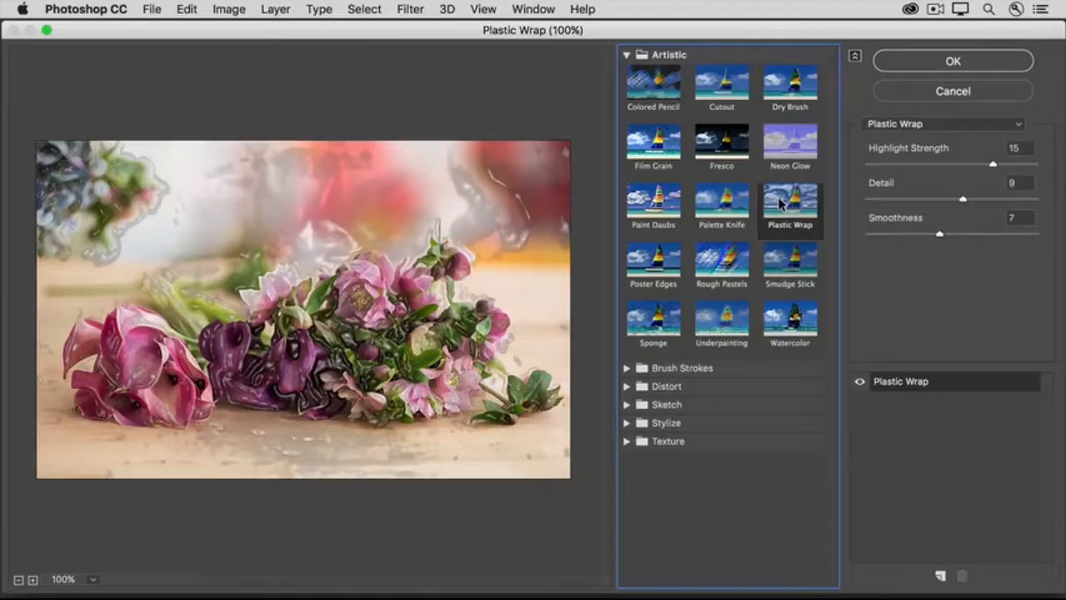
{"action": "left_click", "coordinate": [658, 259]}
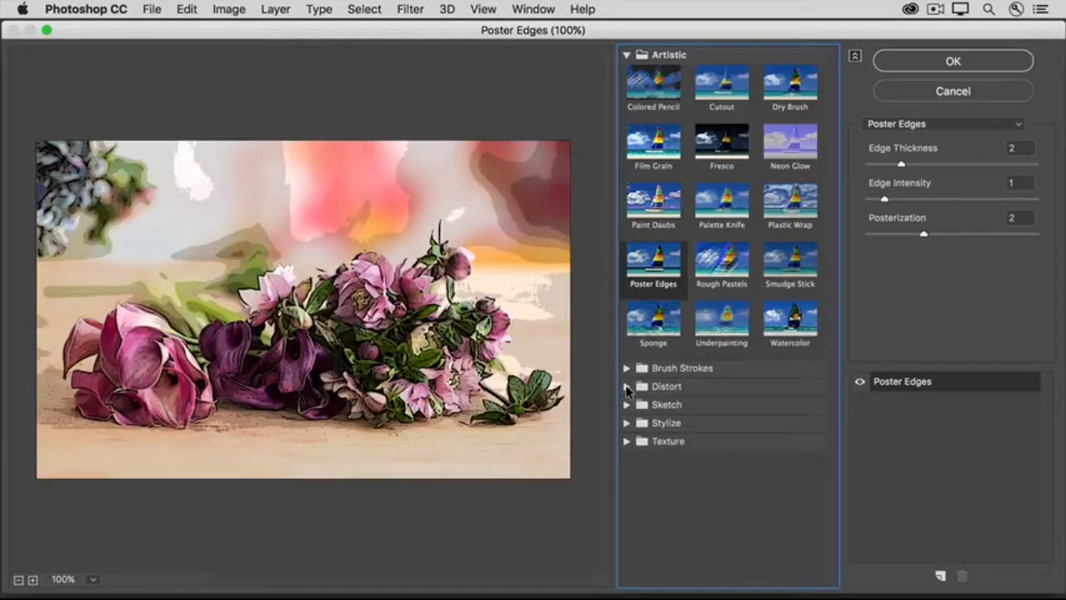
Choose the Diffuse Glow distort effect and set its Glow Amount to 3 and Clear Amount to 17
{"action": "left_click", "coordinate": [628, 389]}
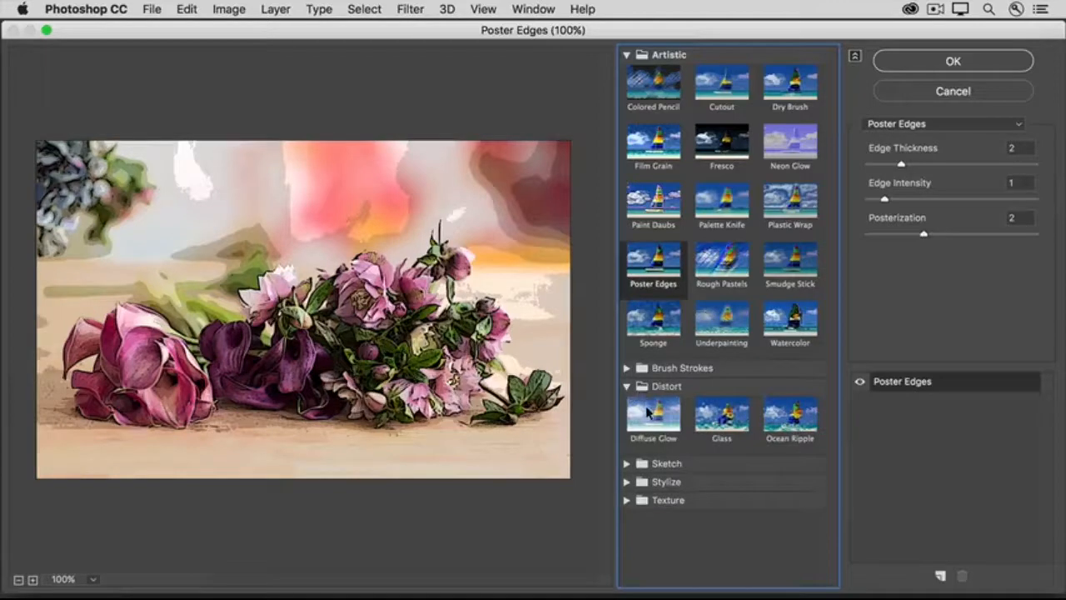
{"action": "left_click", "coordinate": [649, 412]}
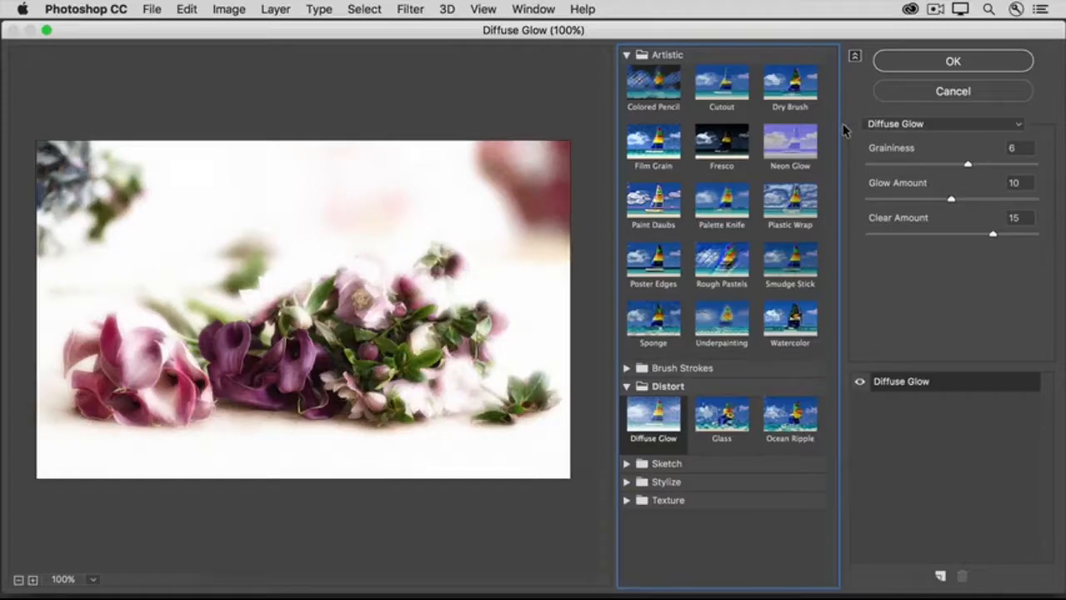
{"action": "left_click_drag", "start_coordinate": [952, 198], "coordinate": [893, 200]}
{"action": "left_click_drag", "start_coordinate": [993, 234], "coordinate": [1007, 236]}
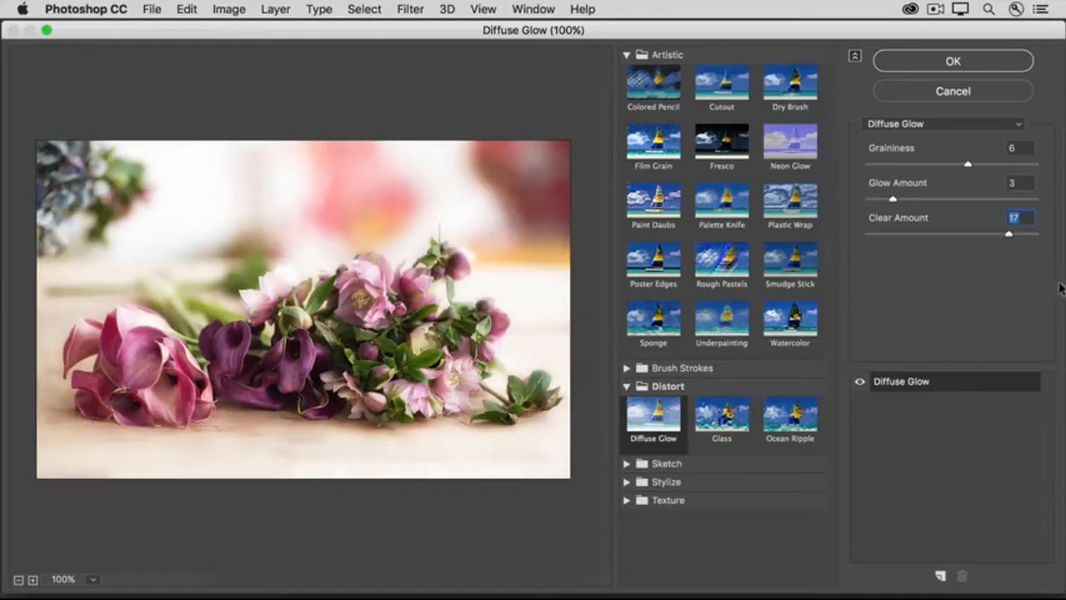
Add a second effect layer above Diffuse Glow and assign it the Texturizer effect
{"action": "left_click", "coordinate": [939, 577]}
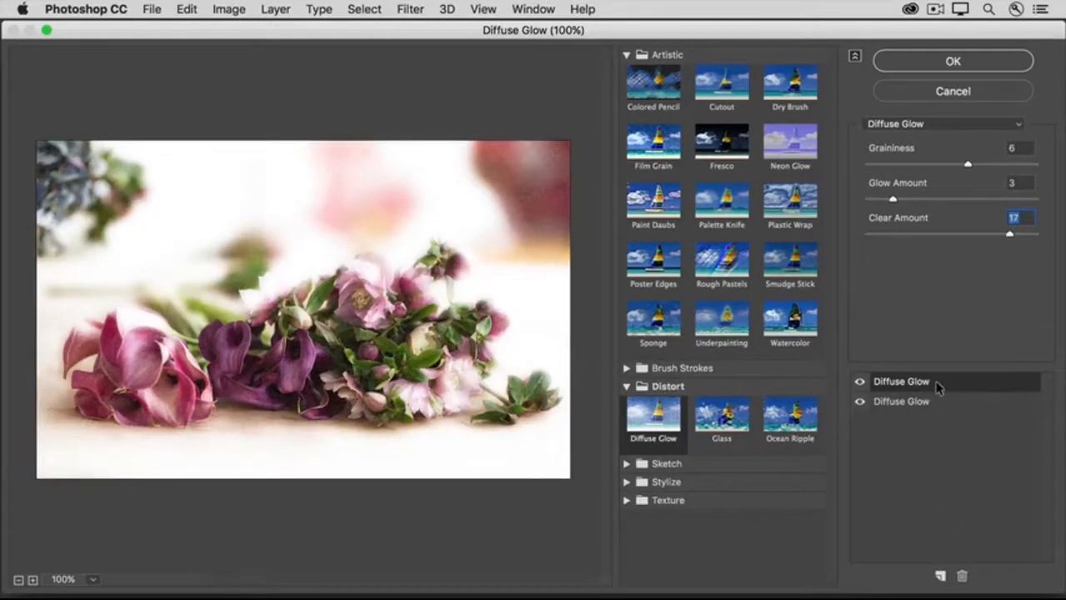
{"action": "left_click", "coordinate": [627, 500]}
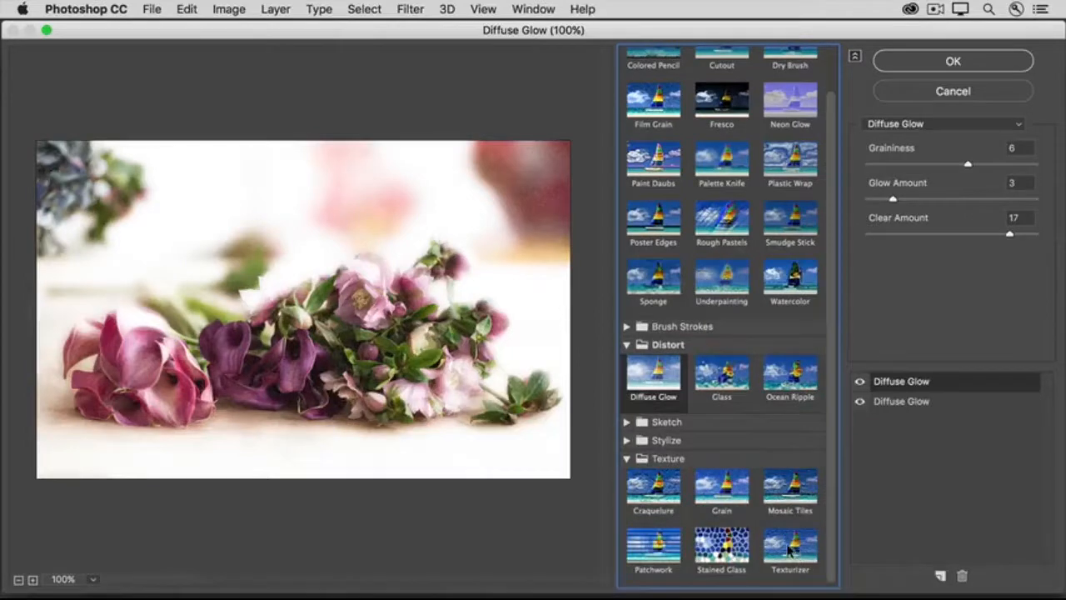
{"action": "left_click", "coordinate": [790, 550]}
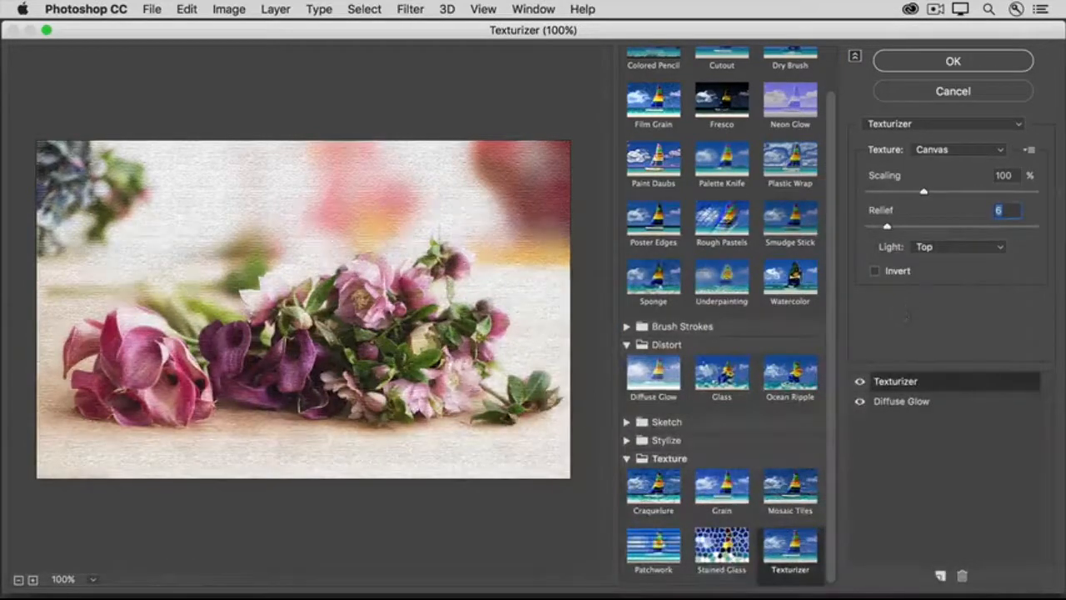
Try the Brick and Burlap textures in the Texturizer and return to Canvas
{"action": "left_click", "coordinate": [978, 149]}
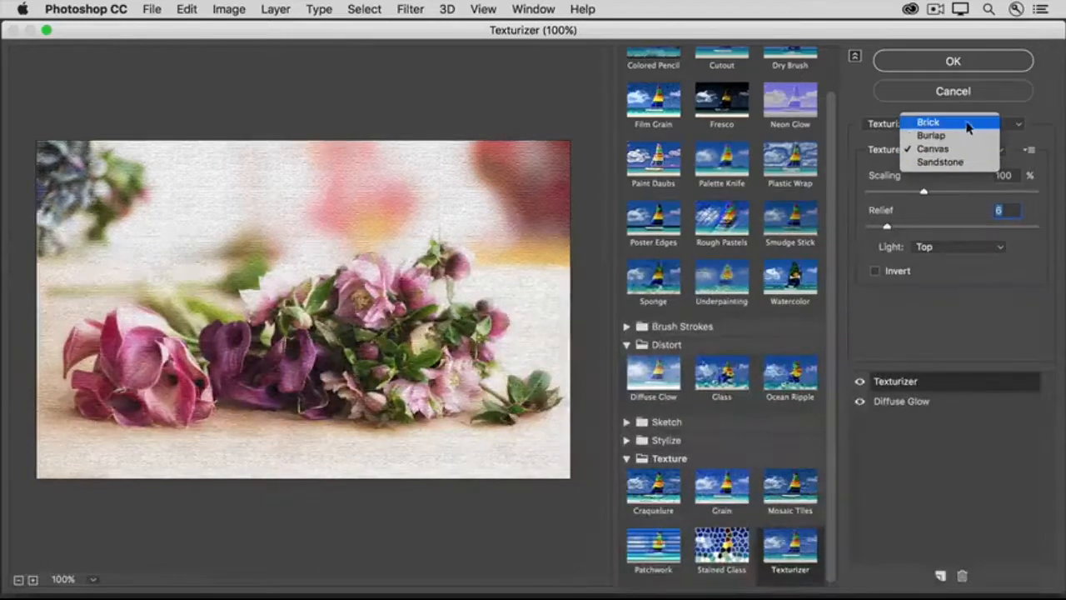
{"action": "left_click", "coordinate": [968, 123]}
{"action": "left_click", "coordinate": [968, 150]}
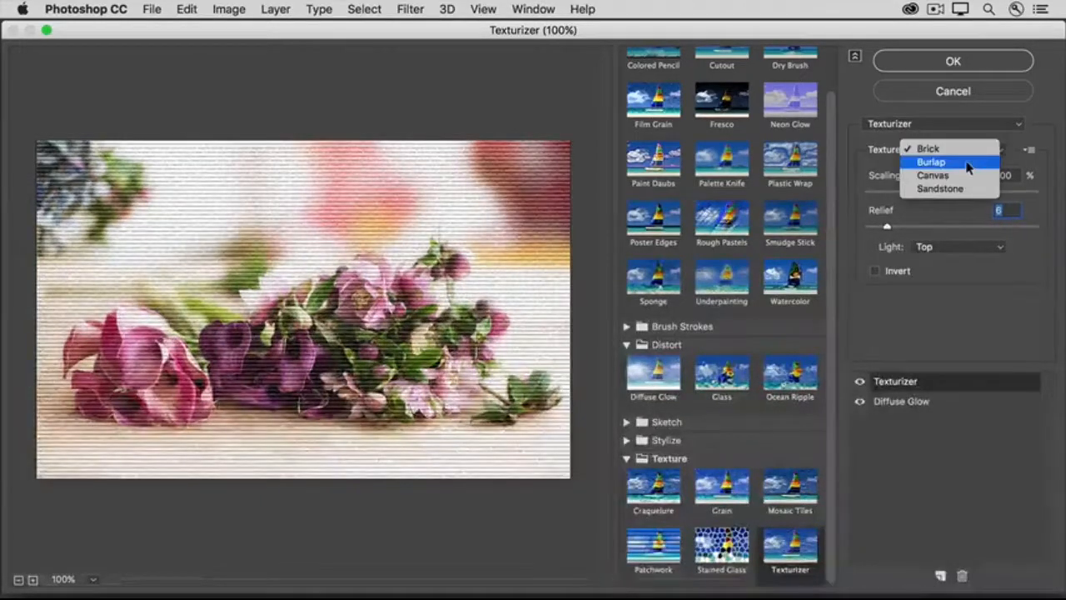
{"action": "left_click", "coordinate": [968, 162]}
{"action": "left_click", "coordinate": [968, 150]}
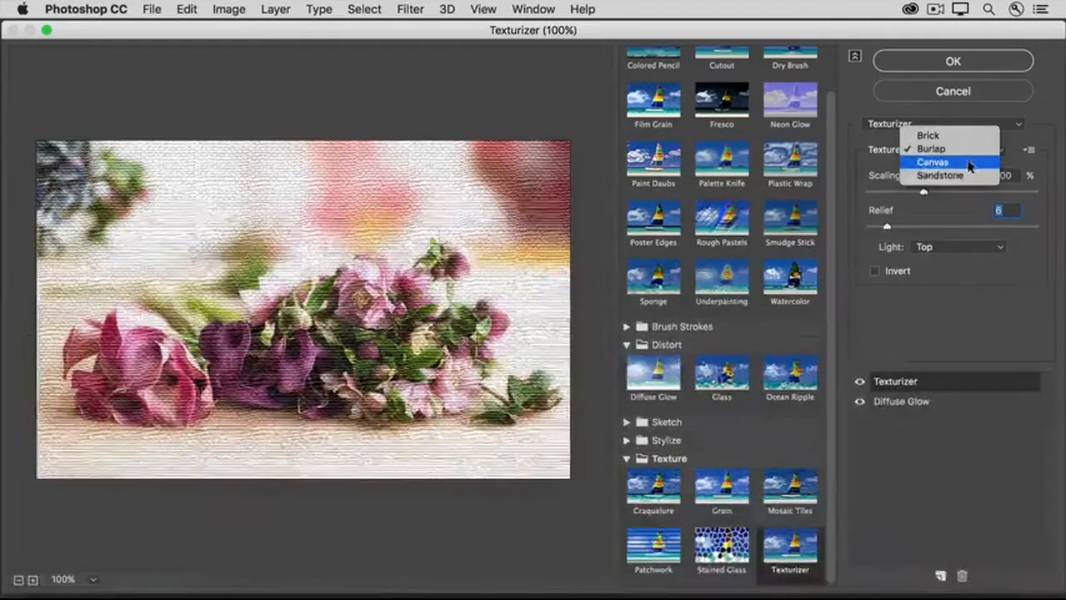
{"action": "left_click", "coordinate": [969, 164]}
Set the Texturizer's Relief to 4 and its Light direction to Bottom Right
{"action": "left_click_drag", "start_coordinate": [888, 231], "coordinate": [879, 231]}
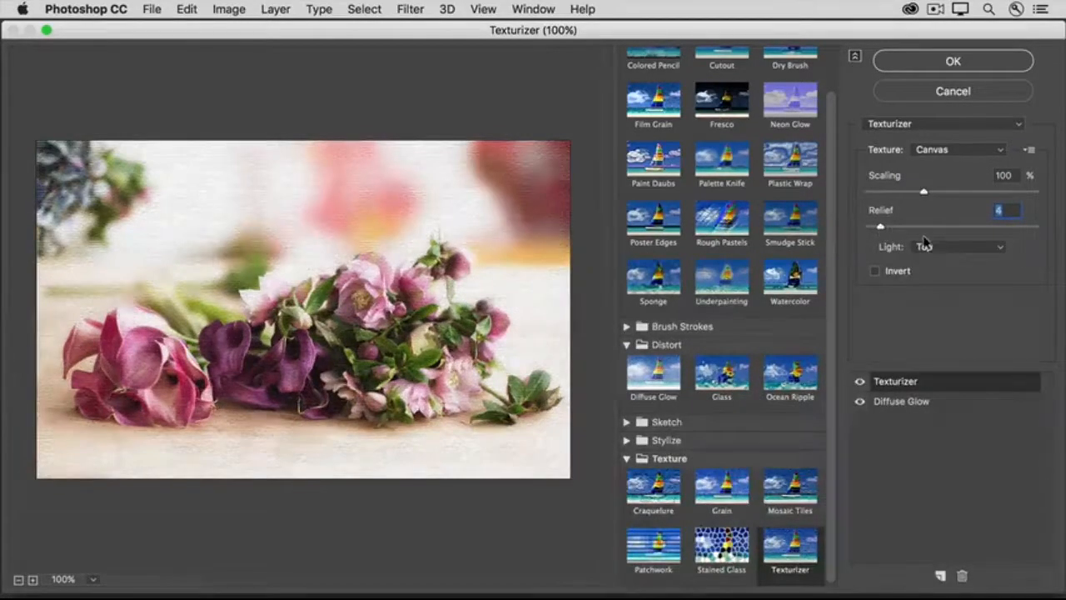
{"action": "left_click", "coordinate": [924, 243]}
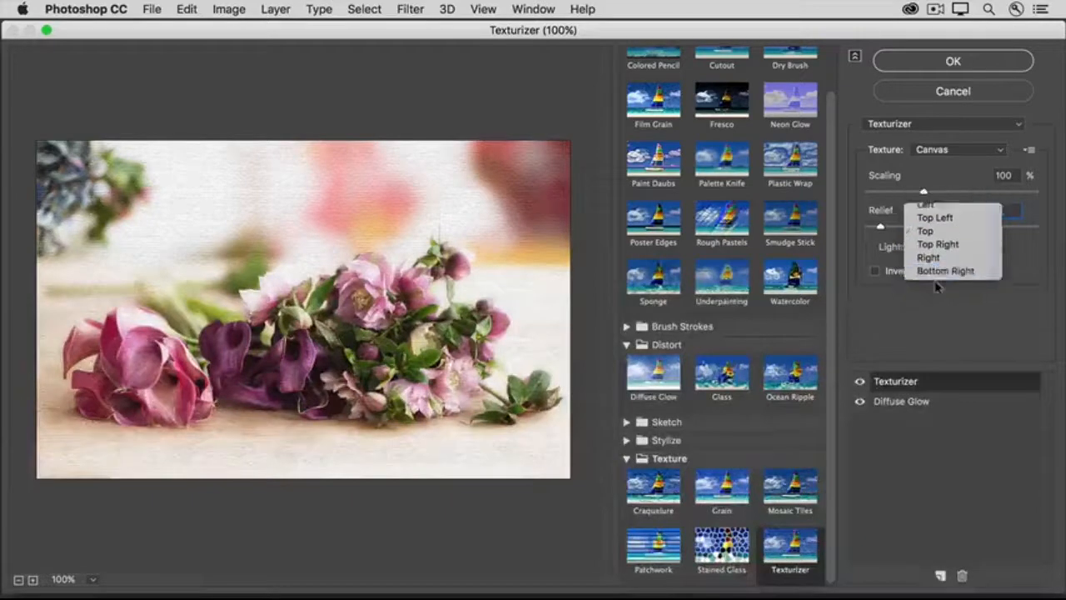
{"action": "left_click", "coordinate": [936, 280]}
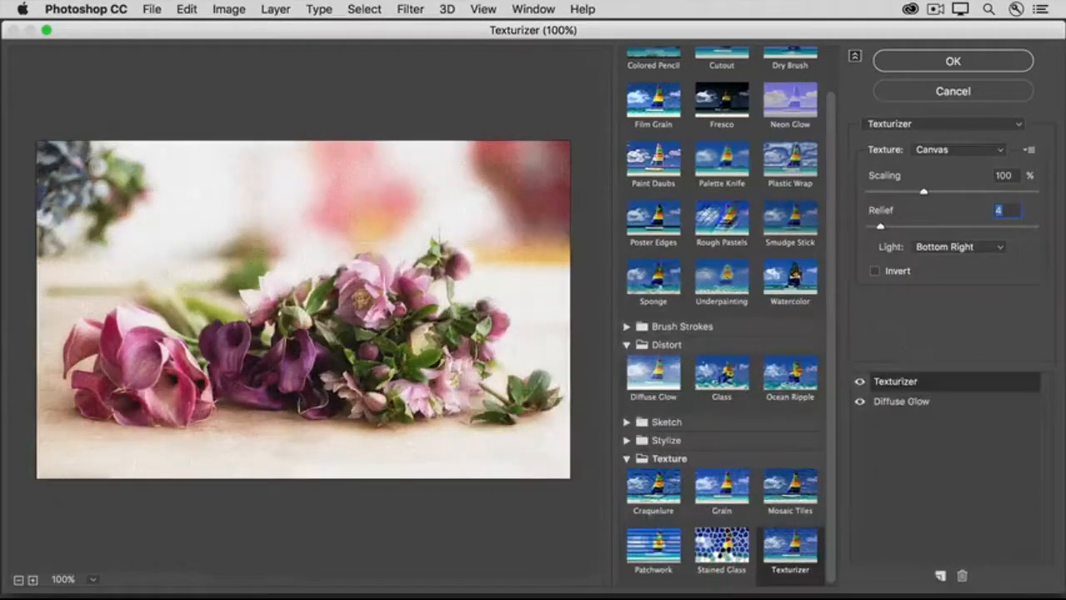
Add a Sponge effect layer beneath Diffuse Glow and compare the image with and without it
{"action": "left_click", "coordinate": [940, 578]}
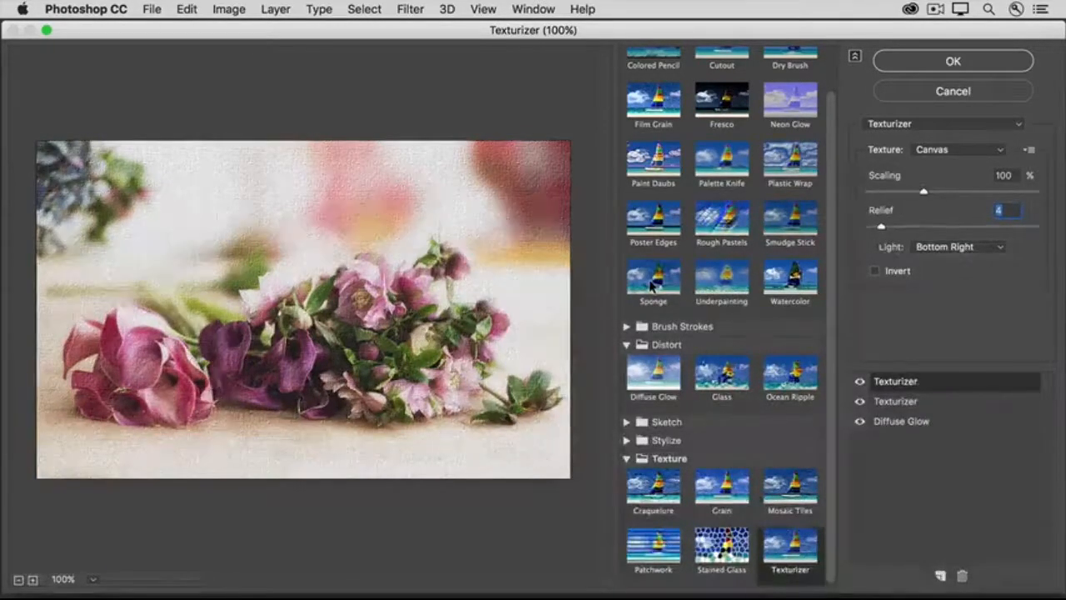
{"action": "left_click", "coordinate": [652, 283]}
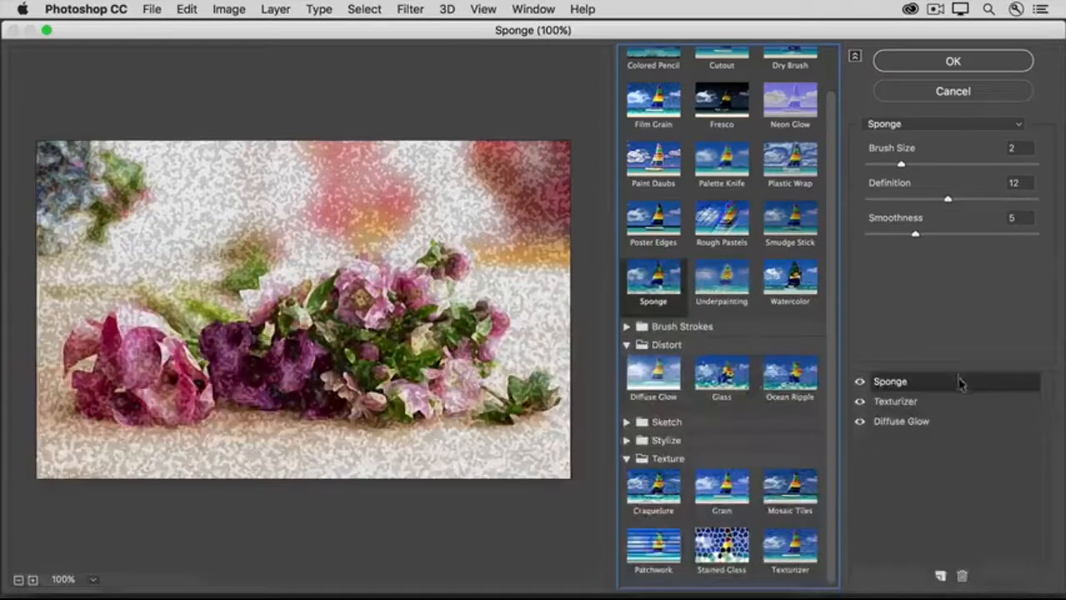
{"action": "left_click_drag", "start_coordinate": [959, 383], "coordinate": [962, 433]}
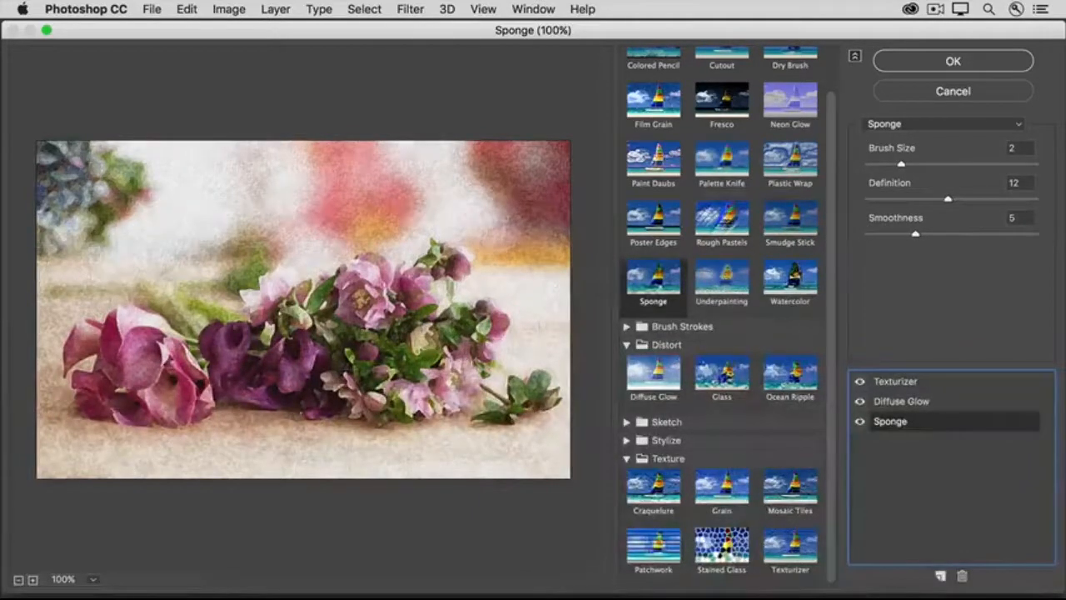
{"action": "left_click", "coordinate": [860, 424]}
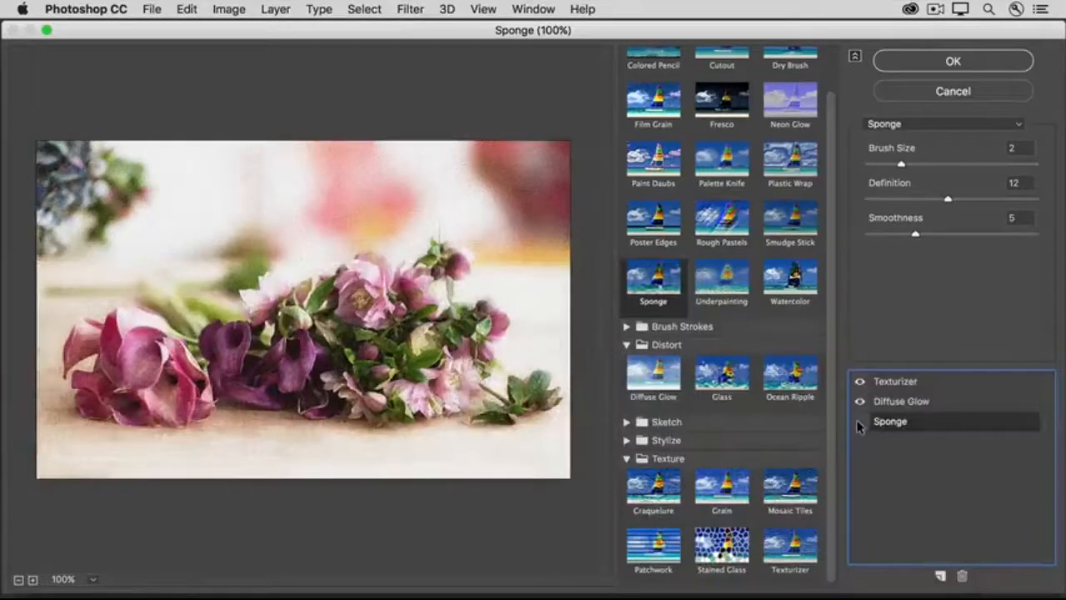
{"action": "left_click", "coordinate": [860, 425]}
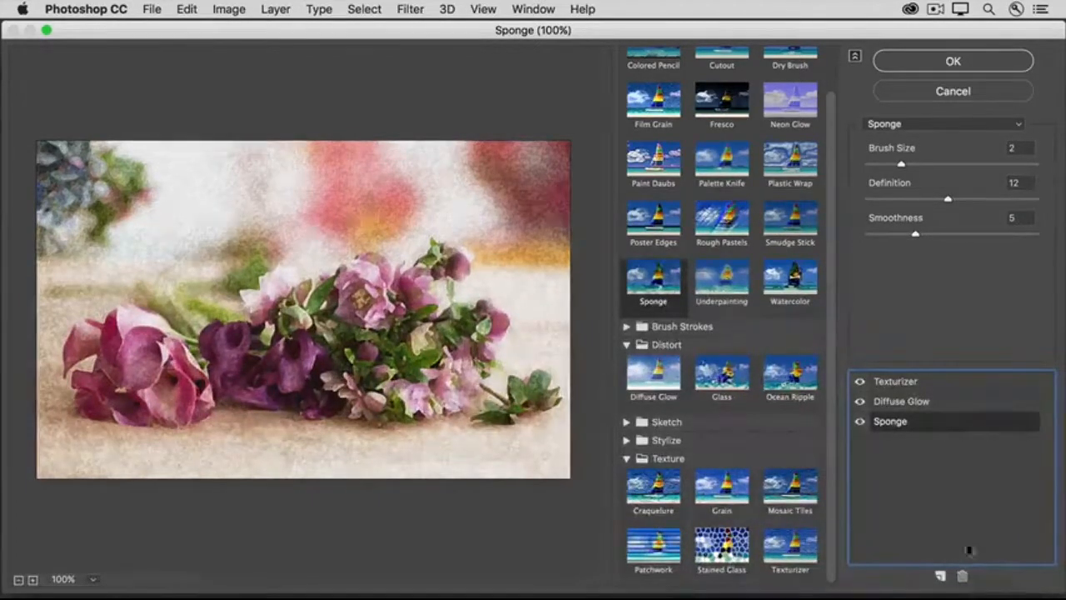
Delete the Sponge effect layer and apply the remaining gallery effects to the photo
{"action": "left_click", "coordinate": [963, 577]}
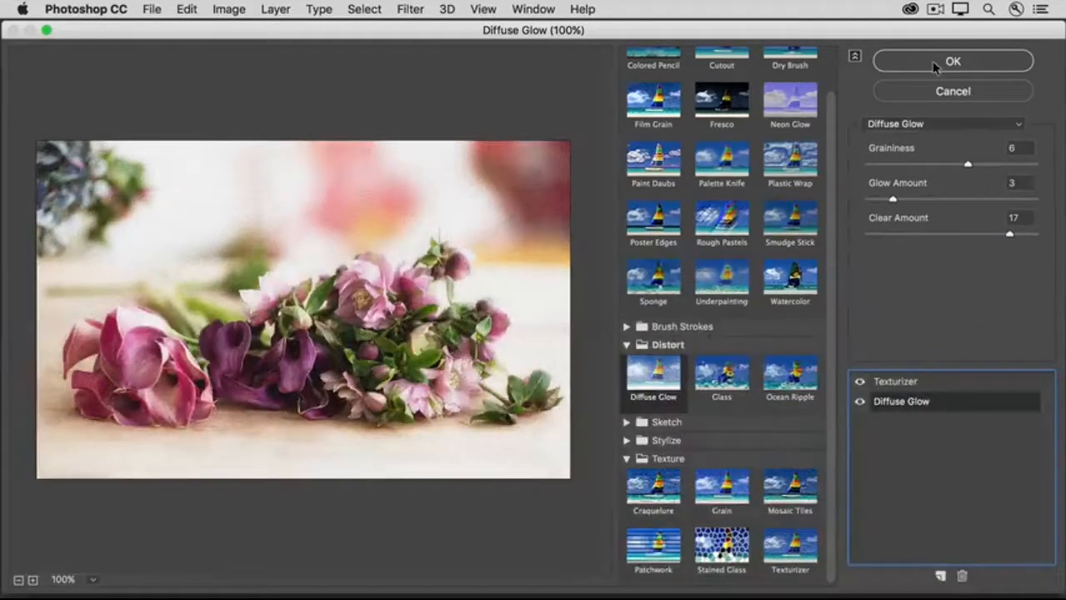
{"action": "left_click", "coordinate": [934, 63]}
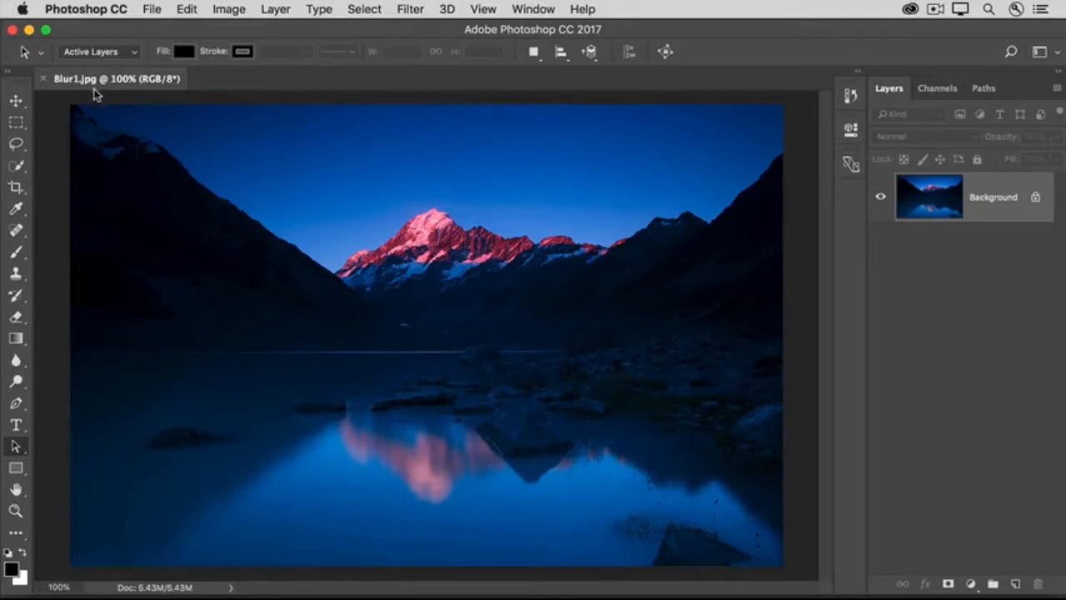
Place Blur2.jpg as an embedded image into the Blur1.jpg mountain lake document
{"action": "left_click", "coordinate": [148, 12]}
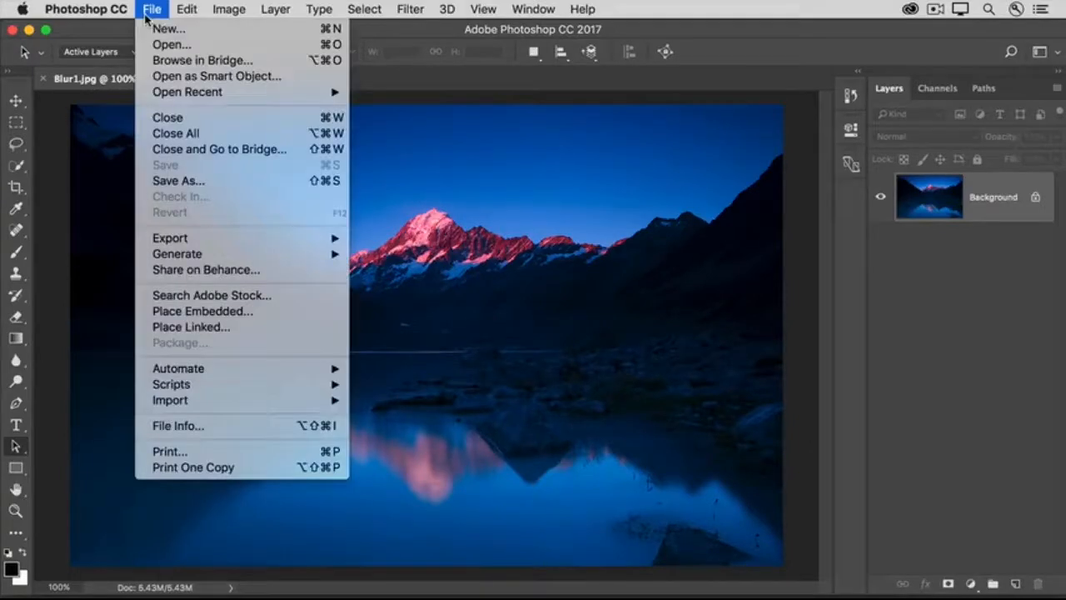
{"action": "left_click", "coordinate": [145, 313]}
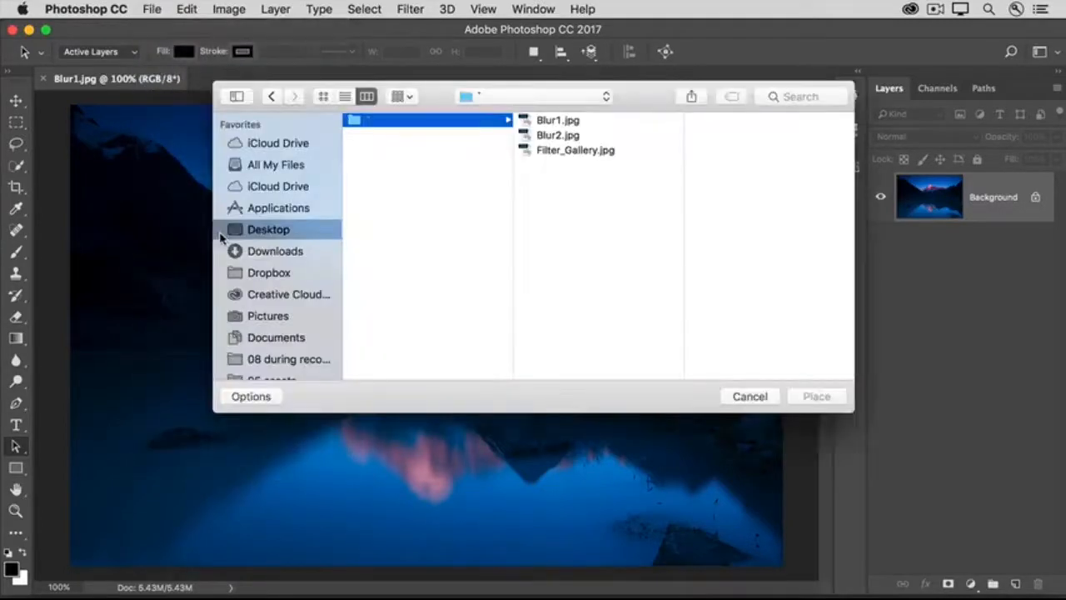
{"action": "left_click", "coordinate": [556, 139]}
{"action": "left_click", "coordinate": [555, 139]}
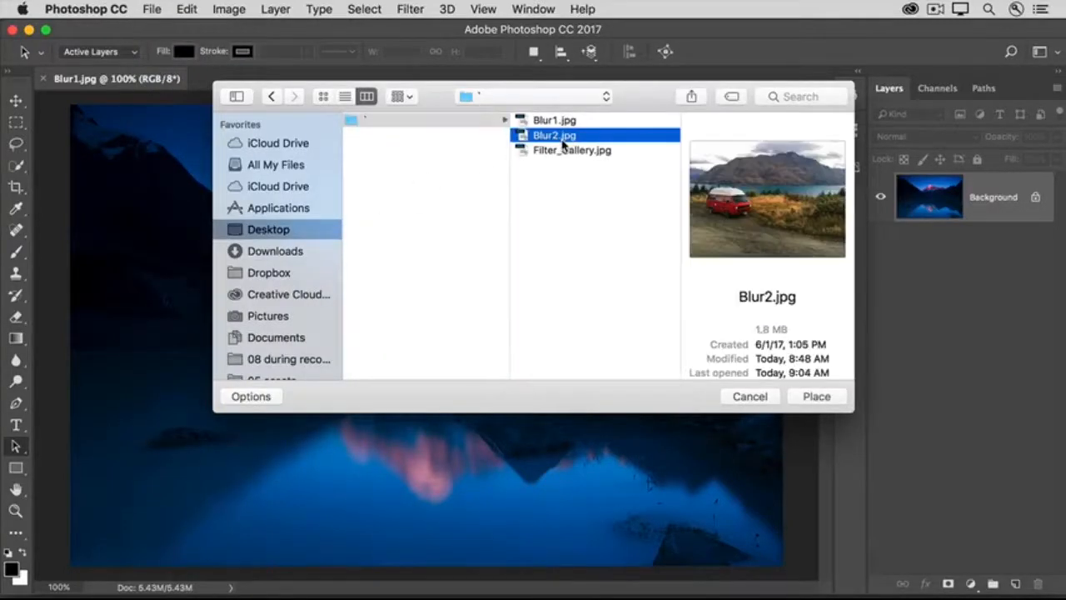
{"action": "left_click", "coordinate": [794, 397]}
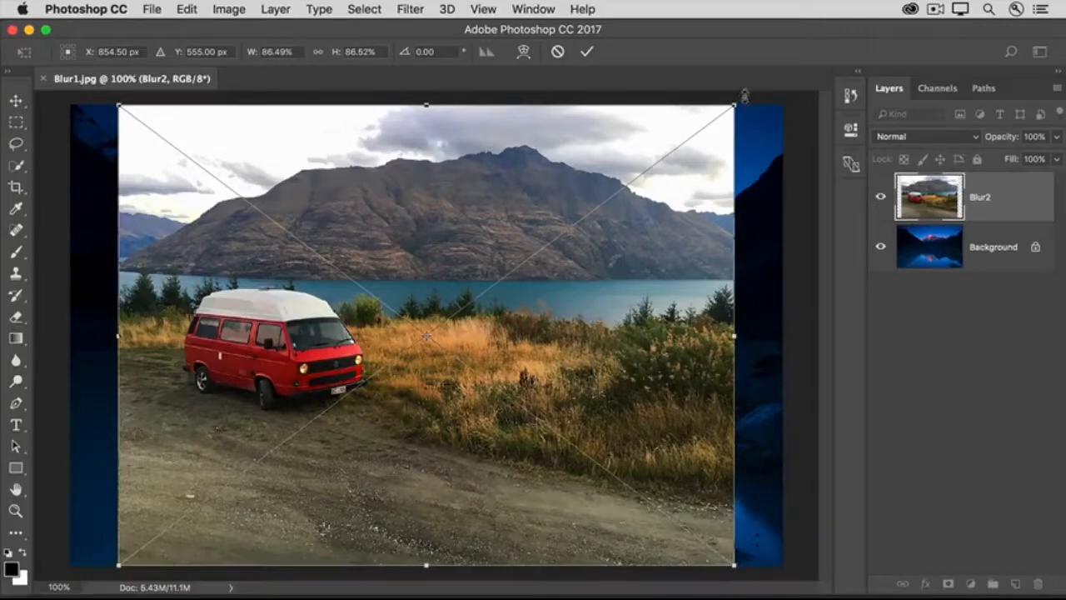
Scale the placed van photo to about 41% and position it in the canvas's lower-left area, rotated about -2.3°
{"action": "left_click_drag", "start_coordinate": [738, 100], "coordinate": [663, 165]}
{"action": "left_click_drag", "start_coordinate": [666, 212], "coordinate": [459, 410]}
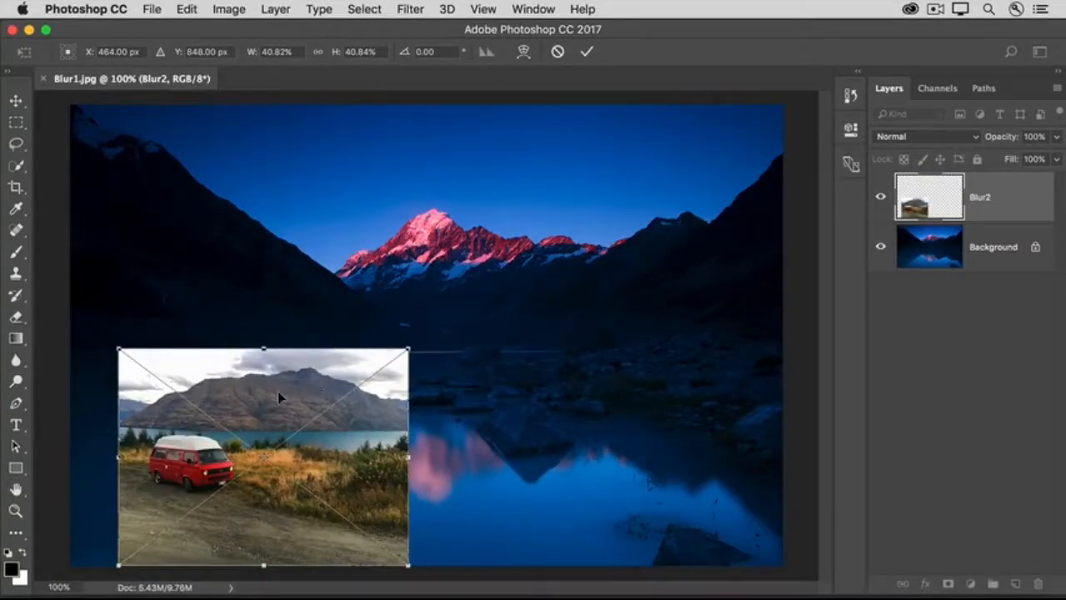
{"action": "left_click_drag", "start_coordinate": [277, 400], "coordinate": [247, 369]}
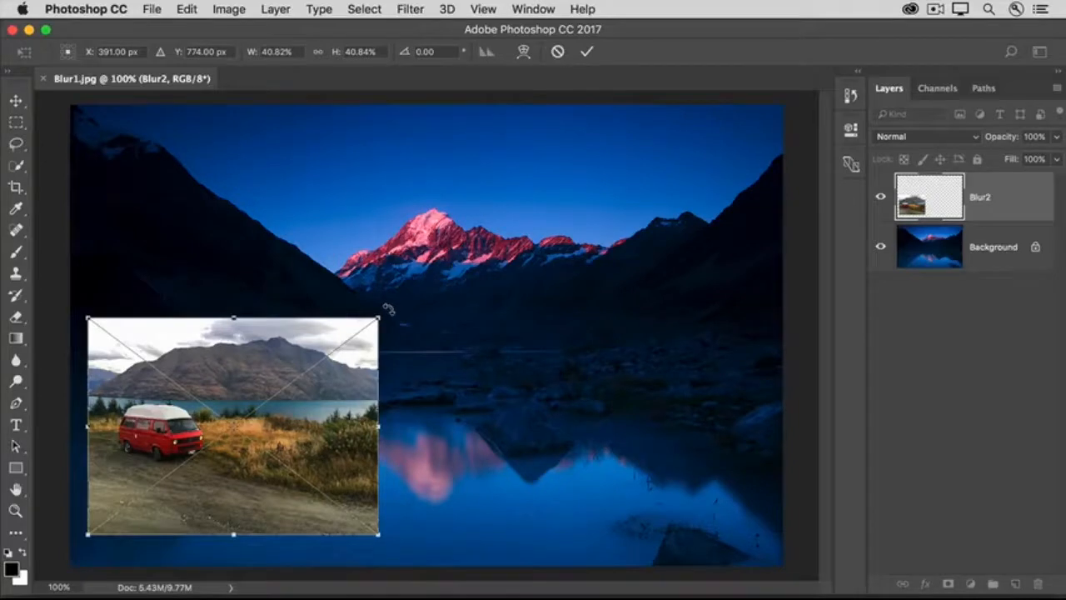
{"action": "left_click_drag", "start_coordinate": [388, 310], "coordinate": [385, 306]}
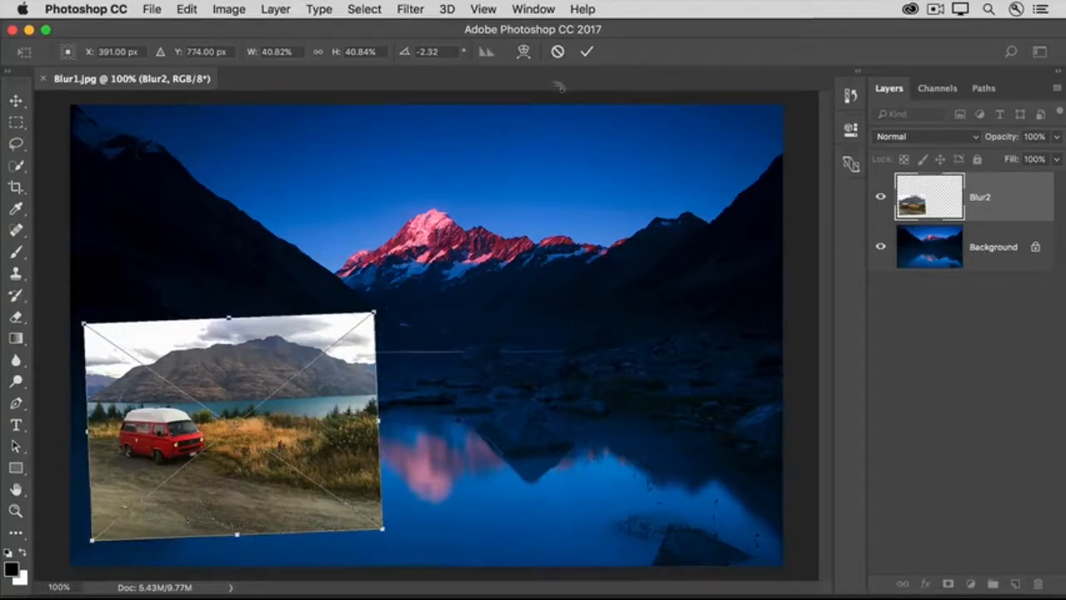
{"action": "left_click", "coordinate": [583, 61]}
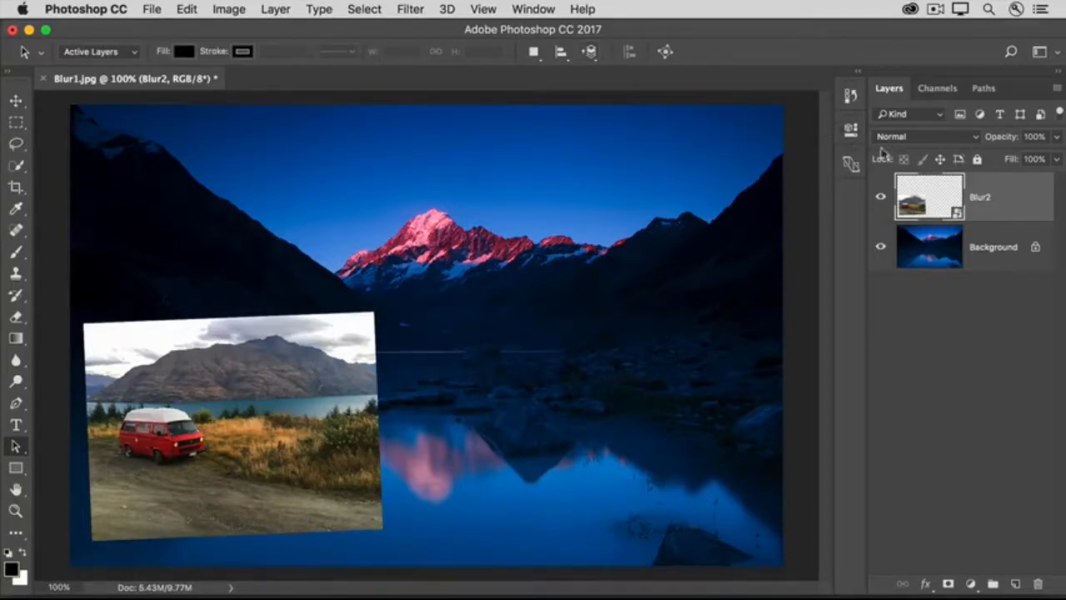
Convert the Background layer with the mountain lake photo into a smart object for smart filters
{"action": "left_click", "coordinate": [979, 237]}
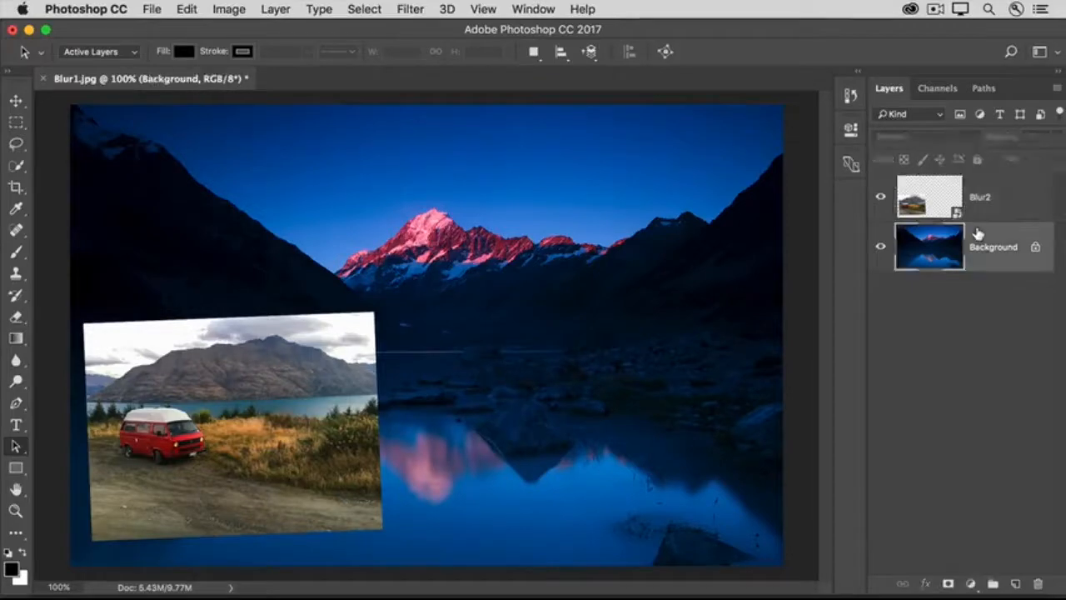
{"action": "left_click", "coordinate": [406, 11]}
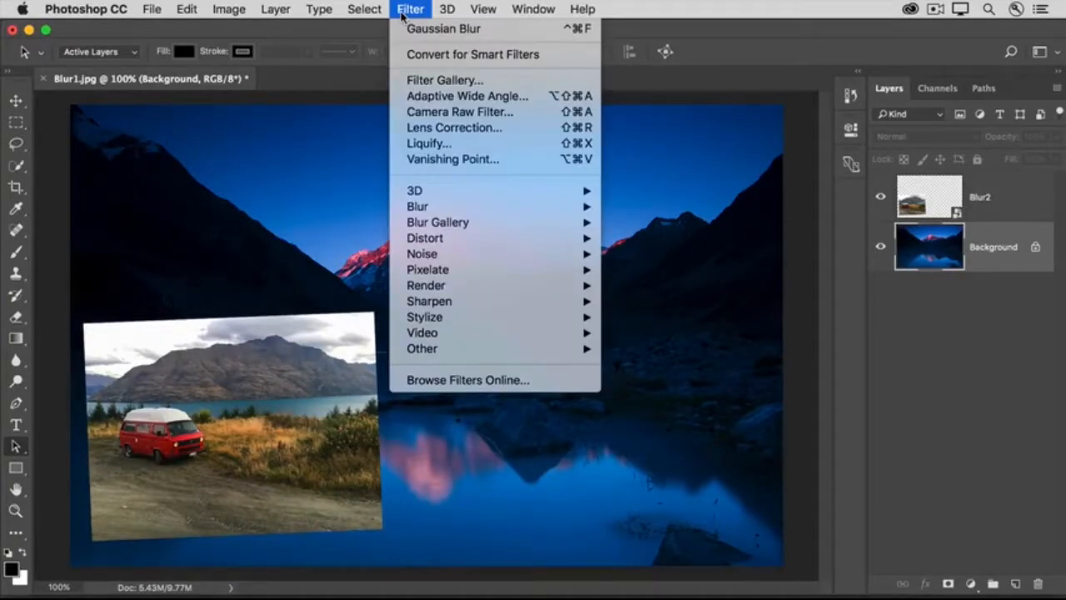
{"action": "left_click", "coordinate": [399, 55]}
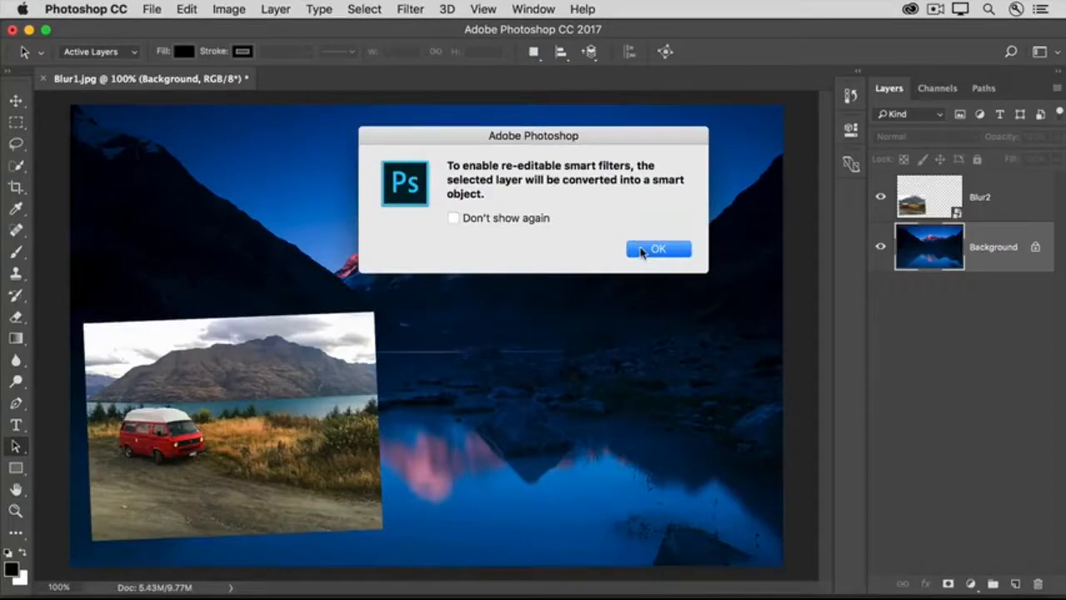
{"action": "left_click", "coordinate": [642, 249]}
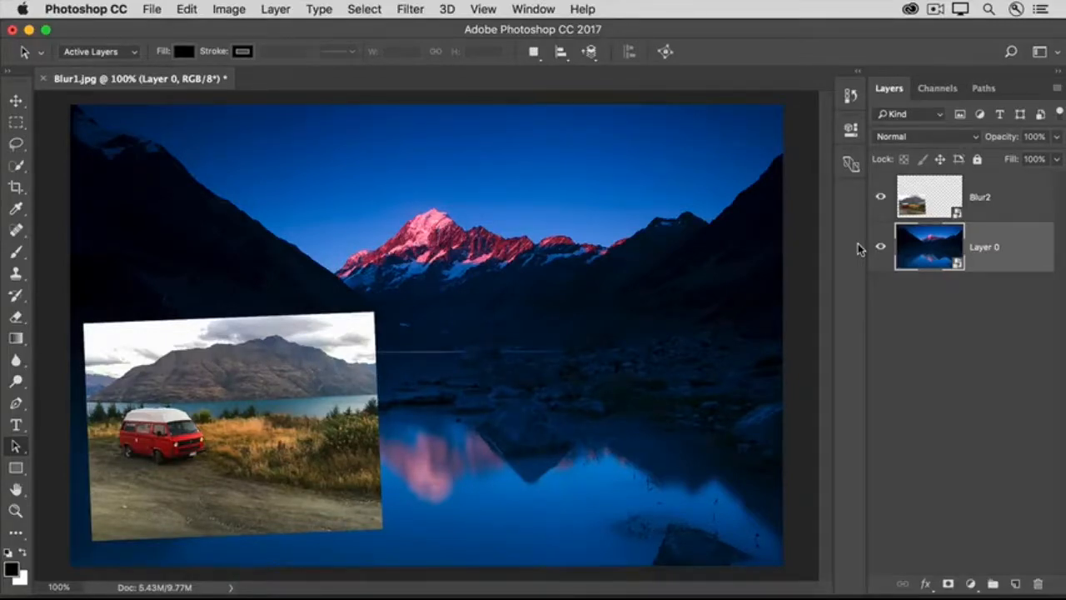
Apply a Gaussian Blur smart filter with a 3.5 pixel radius to the mountain lake layer, comparing it with the unblurred image
{"action": "left_click", "coordinate": [404, 12]}
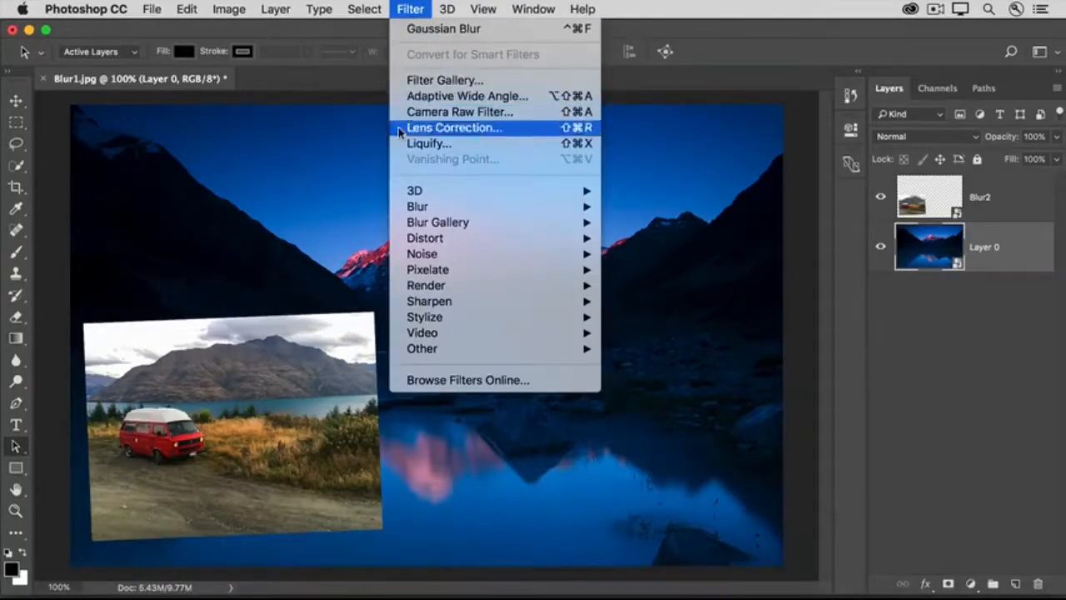
{"action": "mouse_move", "coordinate": [403, 207]}
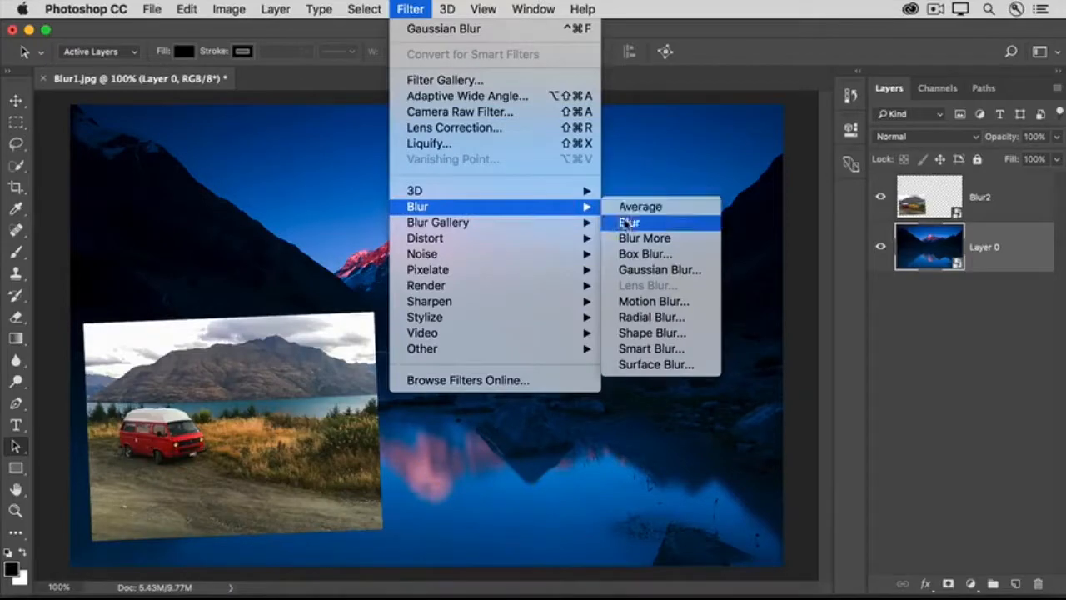
{"action": "left_click", "coordinate": [614, 270]}
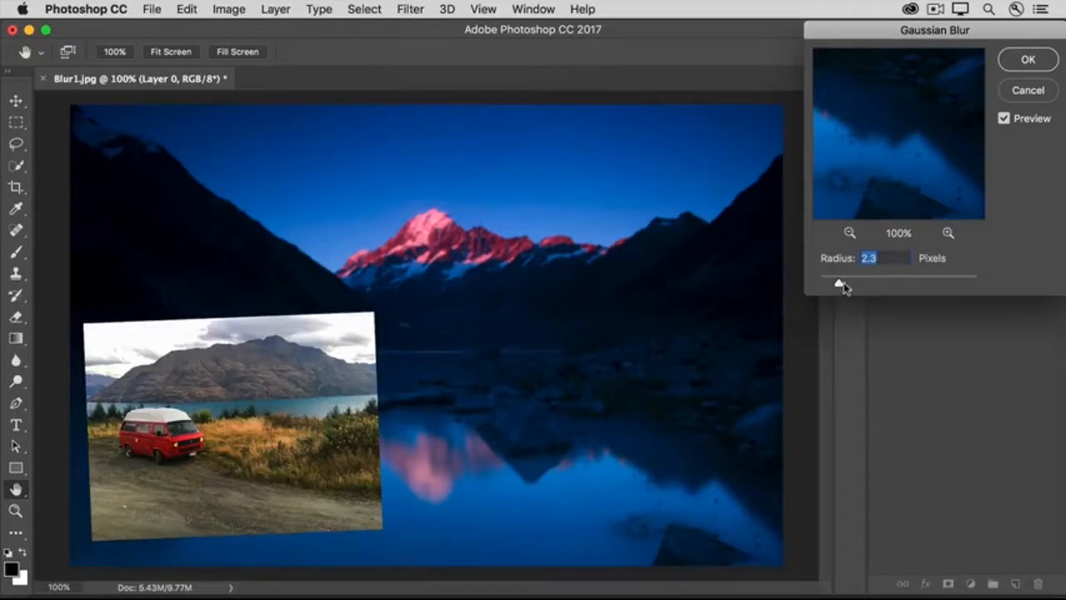
{"action": "mouse_move", "coordinate": [840, 287]}
{"action": "left_mouse_down"}
{"action": "mouse_move", "coordinate": [860, 288]}
{"action": "mouse_move", "coordinate": [849, 287]}
{"action": "left_mouse_up"}
{"action": "left_click", "coordinate": [1004, 120]}
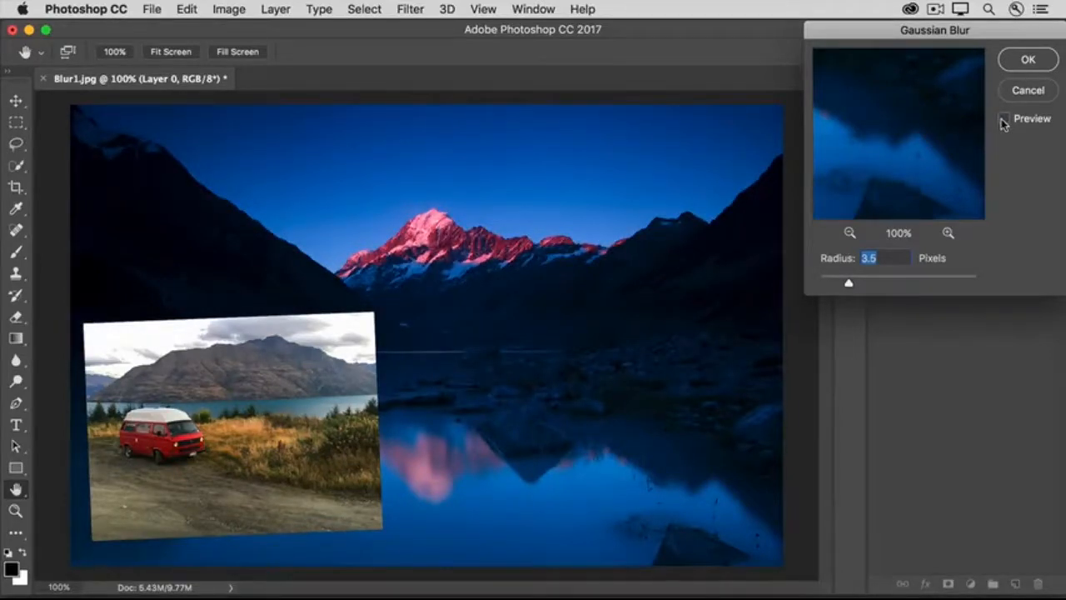
{"action": "left_click", "coordinate": [1003, 121]}
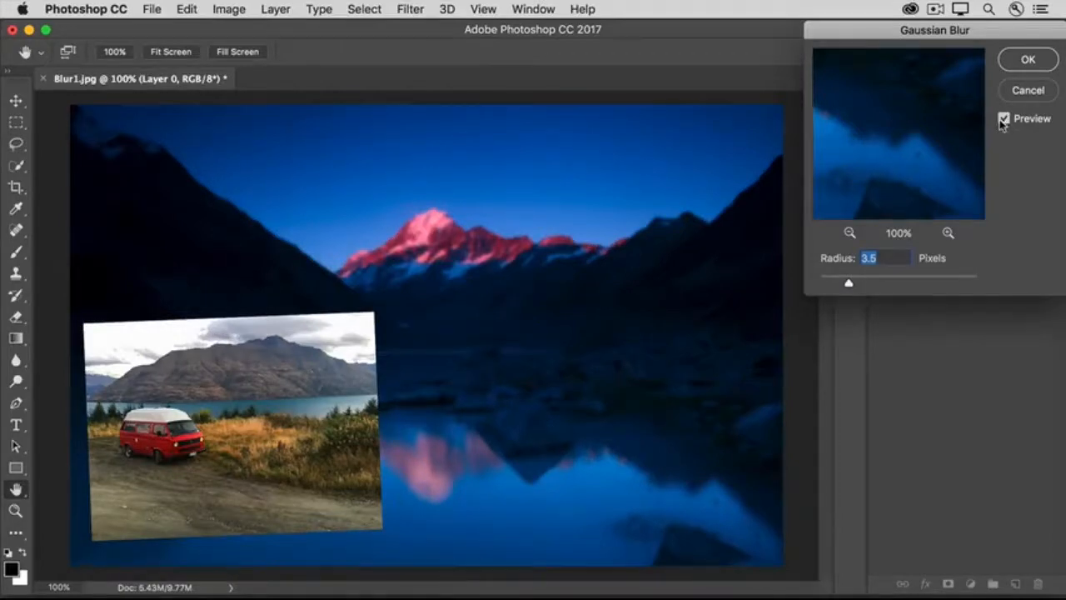
{"action": "left_click", "coordinate": [1009, 66]}
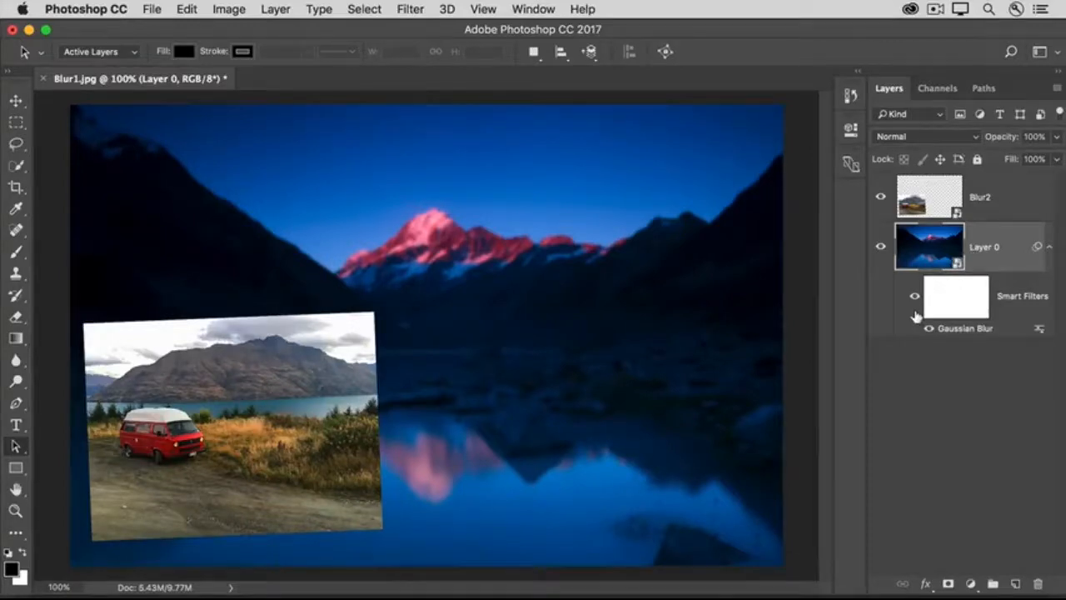
Reopen the Gaussian Blur smart filter's settings on the mountain lake layer and reduce its radius slightly
{"action": "double_click", "coordinate": [963, 330]}
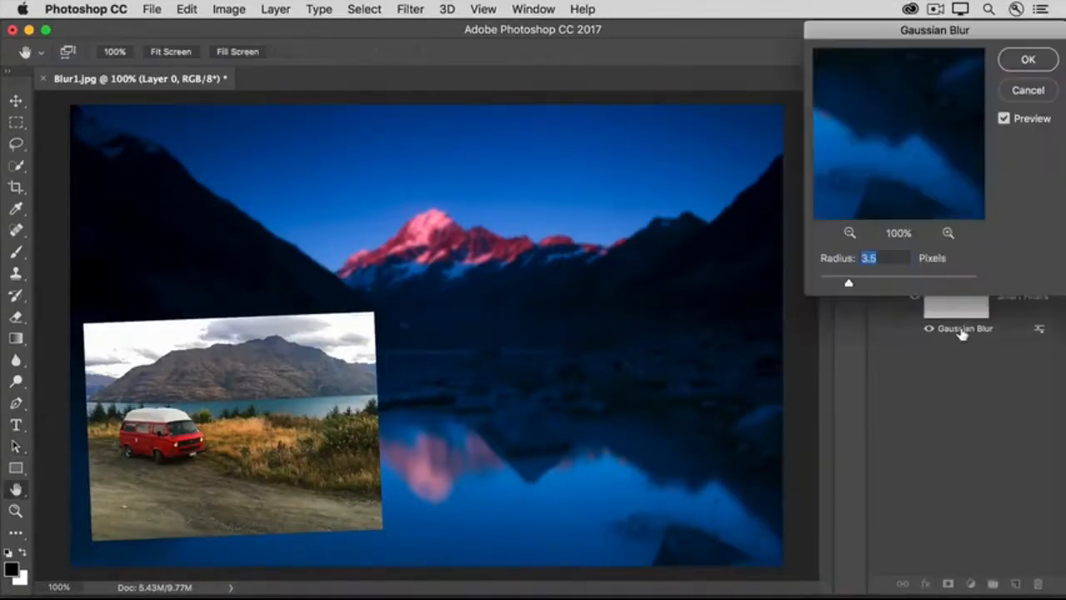
{"action": "left_click_drag", "start_coordinate": [846, 285], "coordinate": [838, 285]}
{"action": "left_click", "coordinate": [1015, 65]}
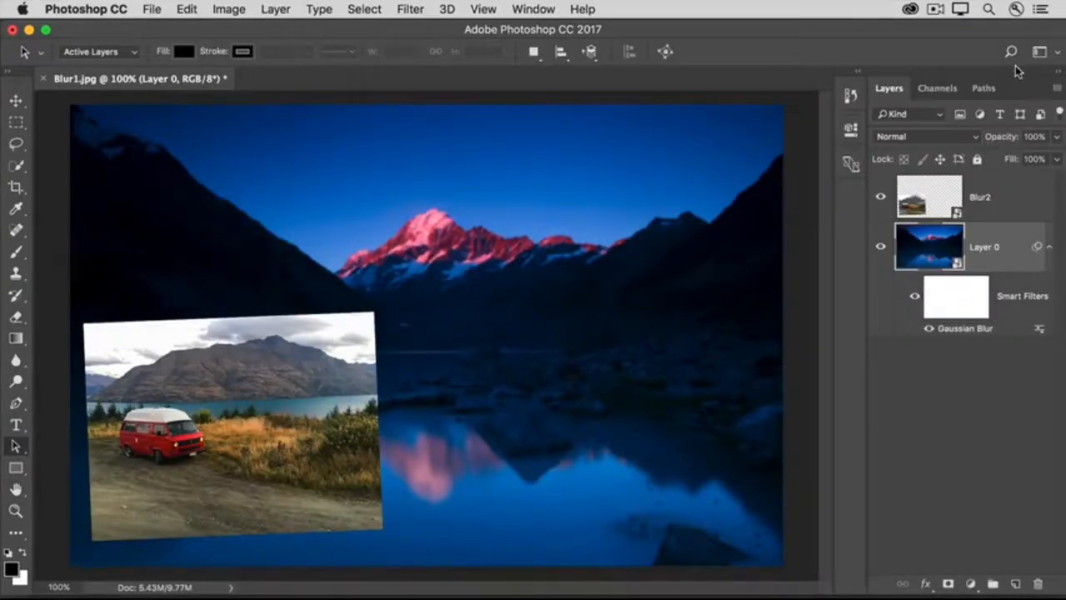